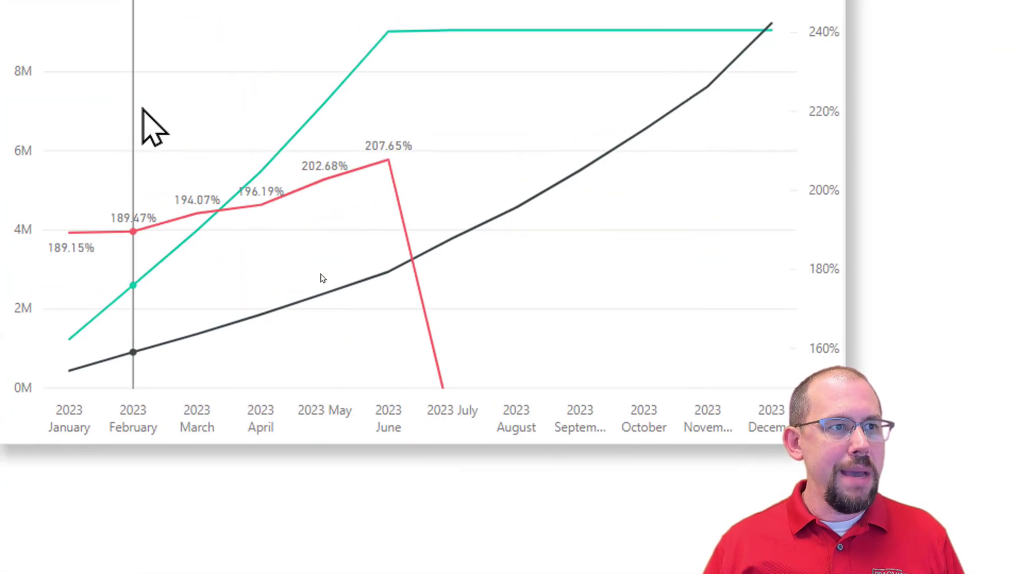
# Examine the monthly YTD values in the line chart and check which filters affect the % YTD Growth card
pyautogui.moveTo(419, 209)
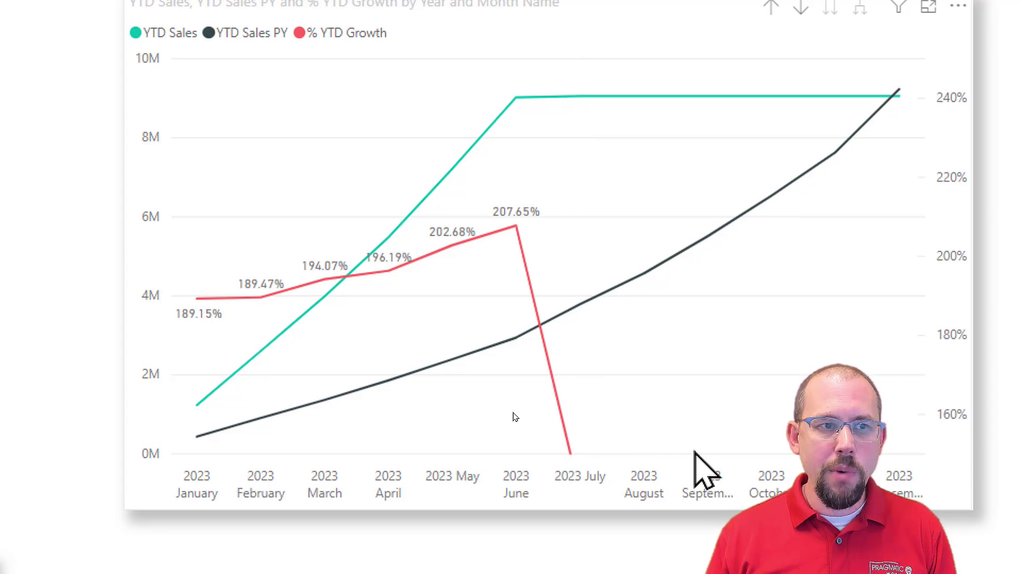
pyautogui.moveTo(201, 355)
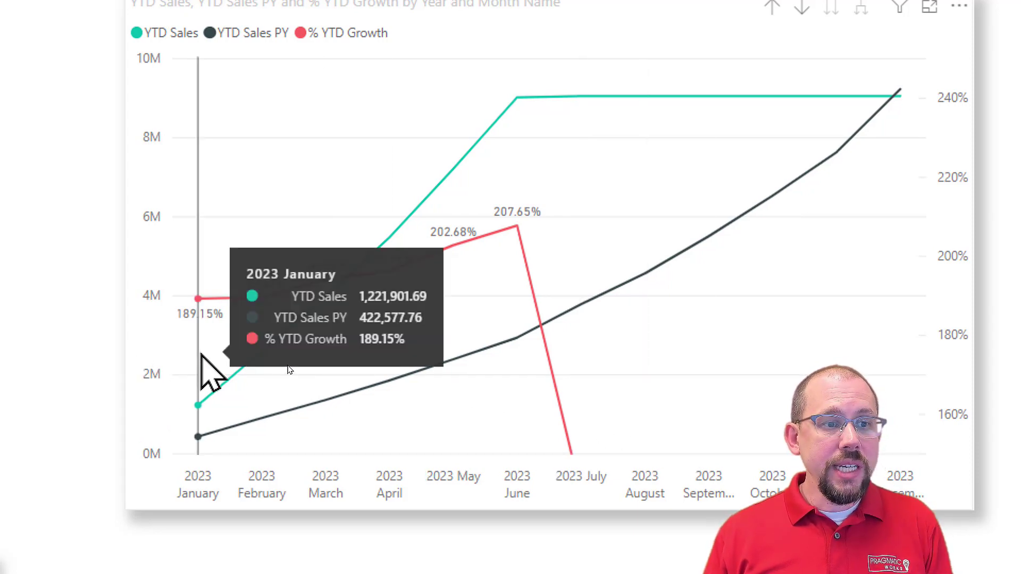
pyautogui.moveTo(505, 364)
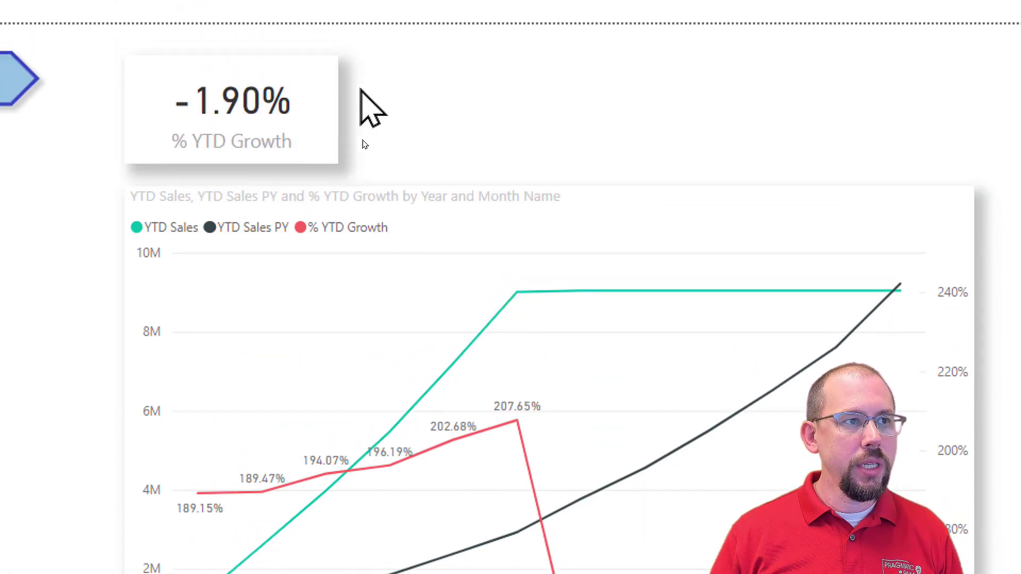
pyautogui.click(332, 120)
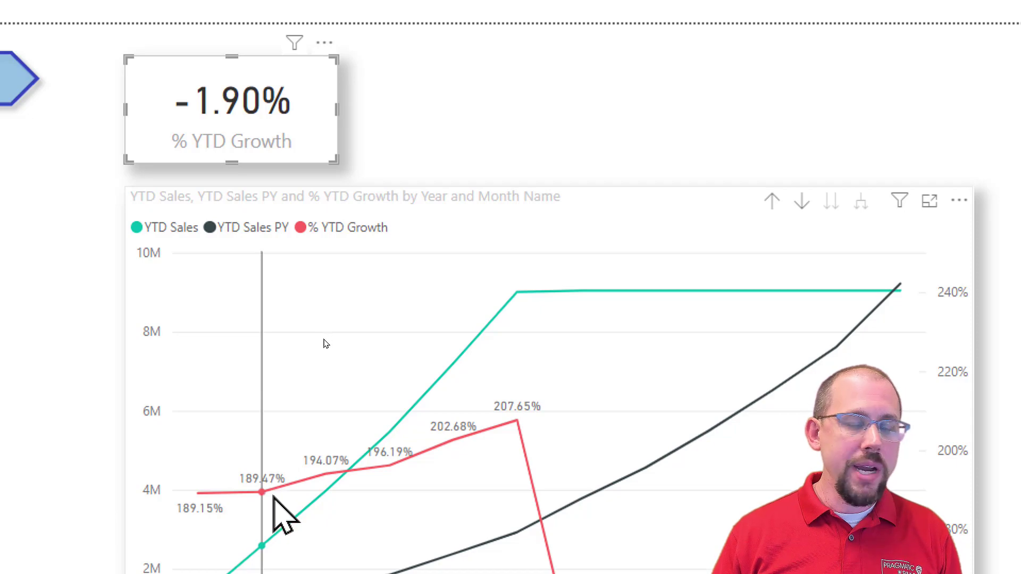
pyautogui.moveTo(273, 502)
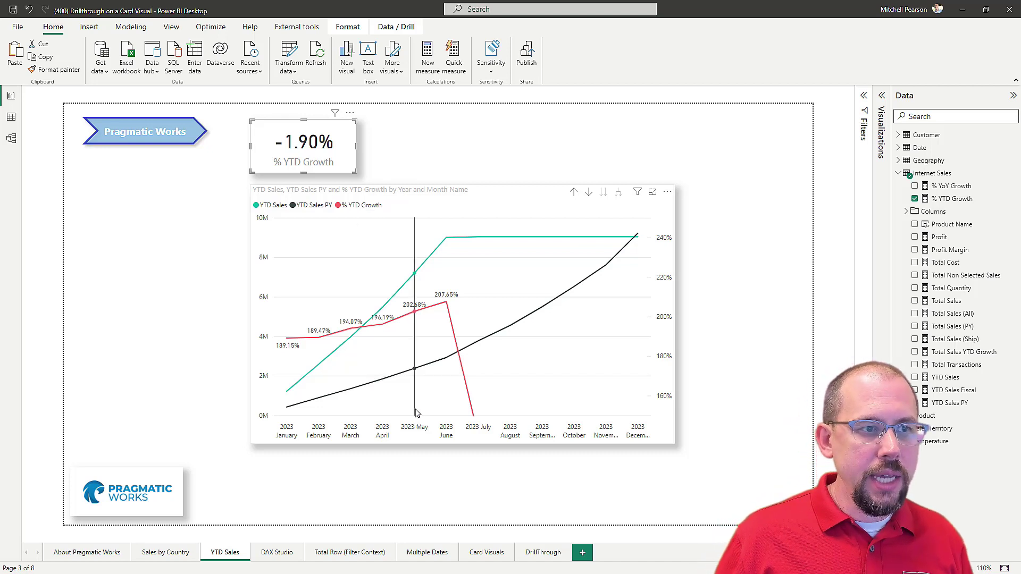
pyautogui.moveTo(416, 410)
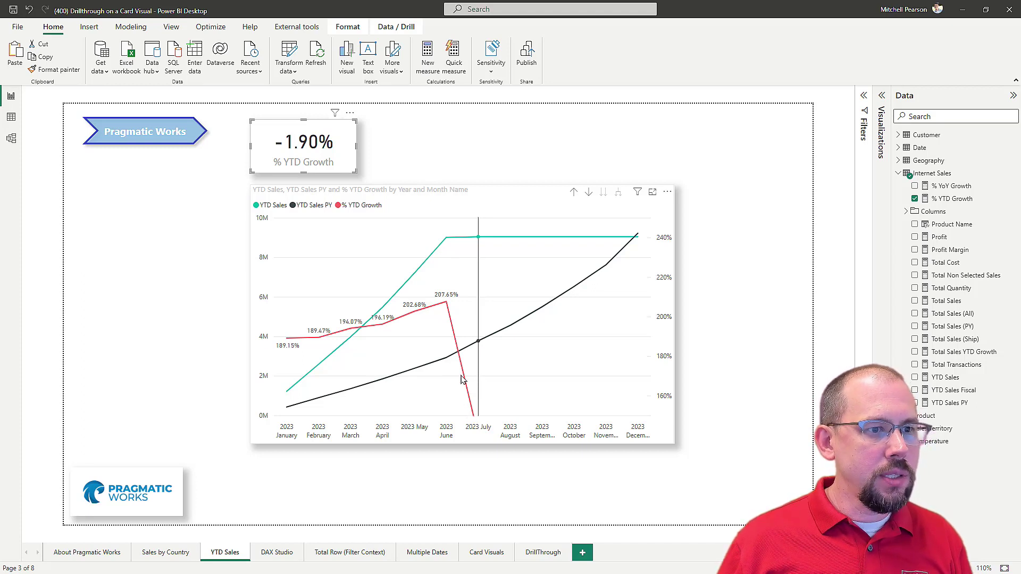
pyautogui.moveTo(468, 384)
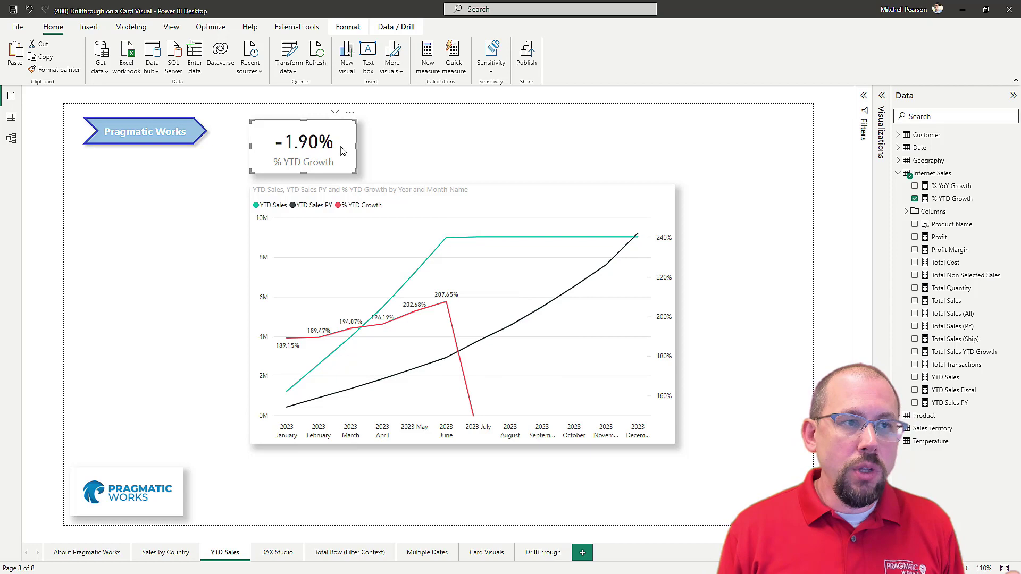
pyautogui.moveTo(335, 115)
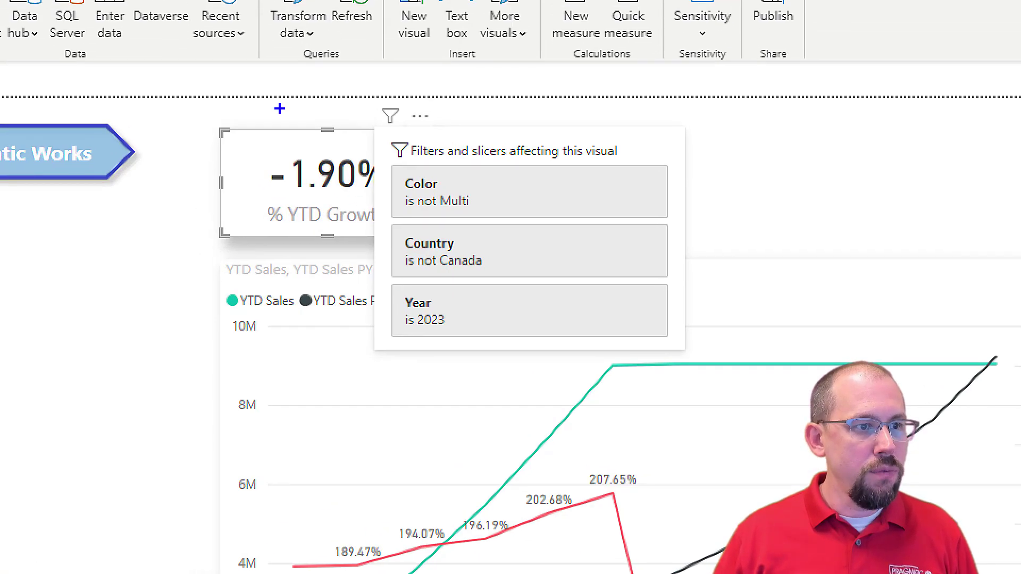
pyautogui.moveTo(384, 290); pyautogui.dragTo(464, 348)
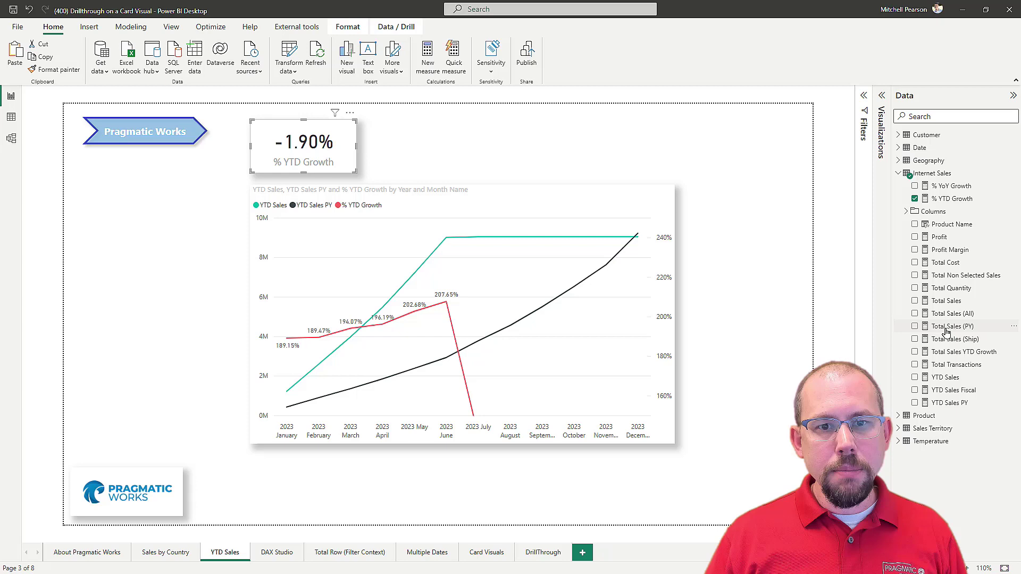
# Review the full DAX formula of the YTD Sales PY measure in Internet Sales, then collapse it and deselect the measure
pyautogui.click(923, 403)
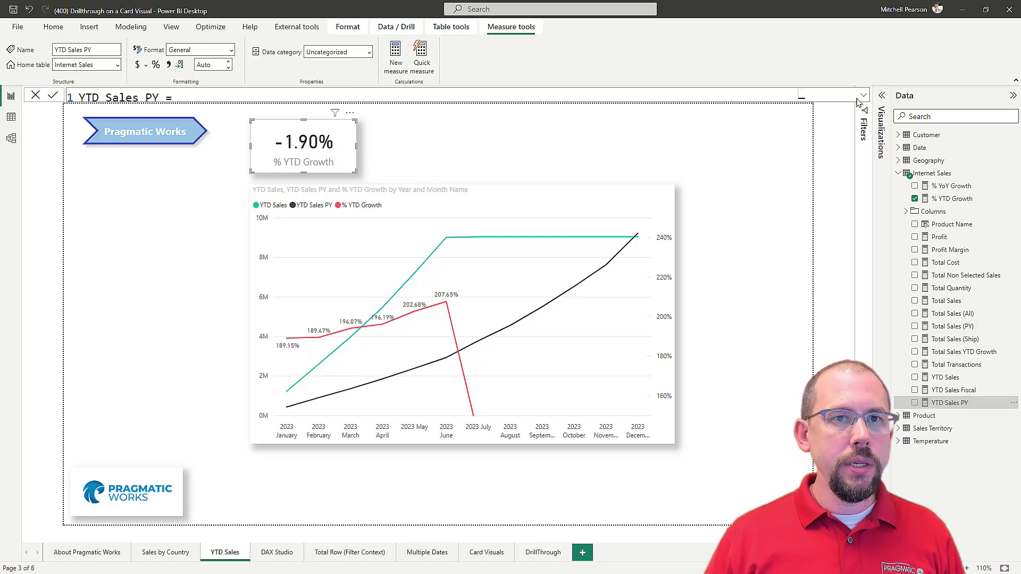
pyautogui.click(863, 95)
pyautogui.scroll(2, 331, 120)
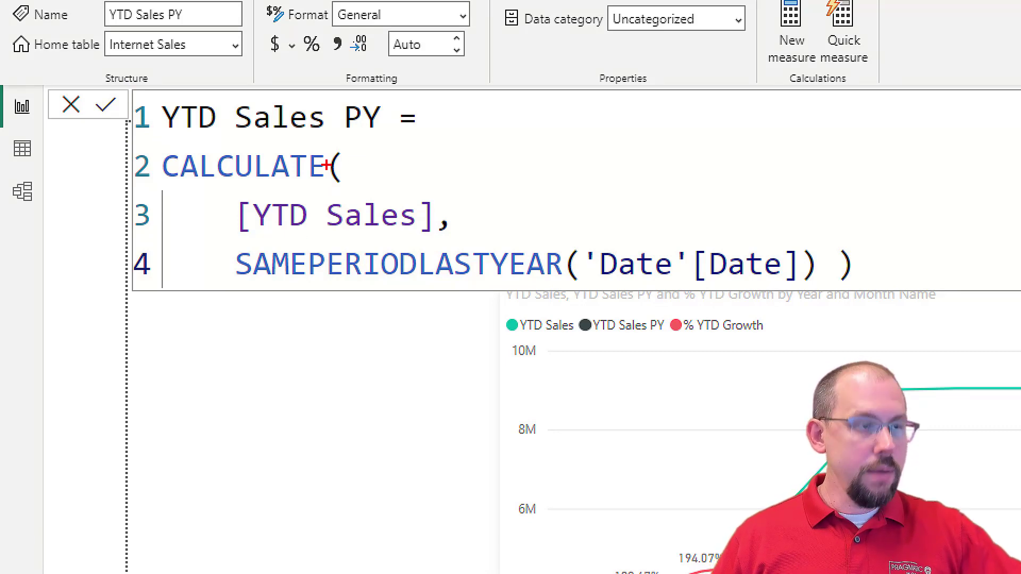
pyautogui.moveTo(234, 194)
pyautogui.mouseDown()
pyautogui.moveTo(421, 244)
pyautogui.moveTo(475, 239)
pyautogui.mouseUp()
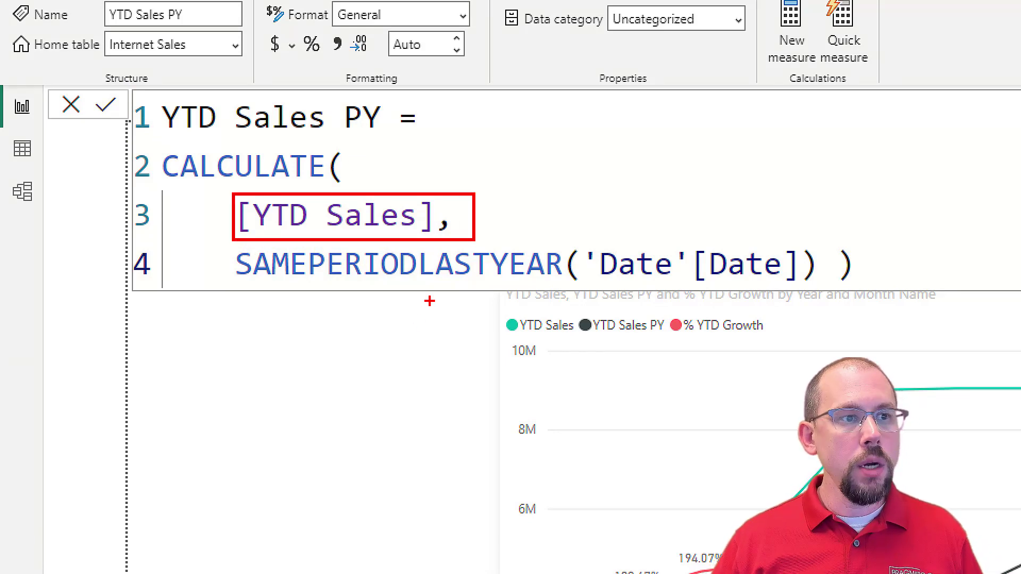
pyautogui.moveTo(429, 301); pyautogui.dragTo(397, 376)
pyautogui.moveTo(601, 287); pyautogui.dragTo(823, 293)
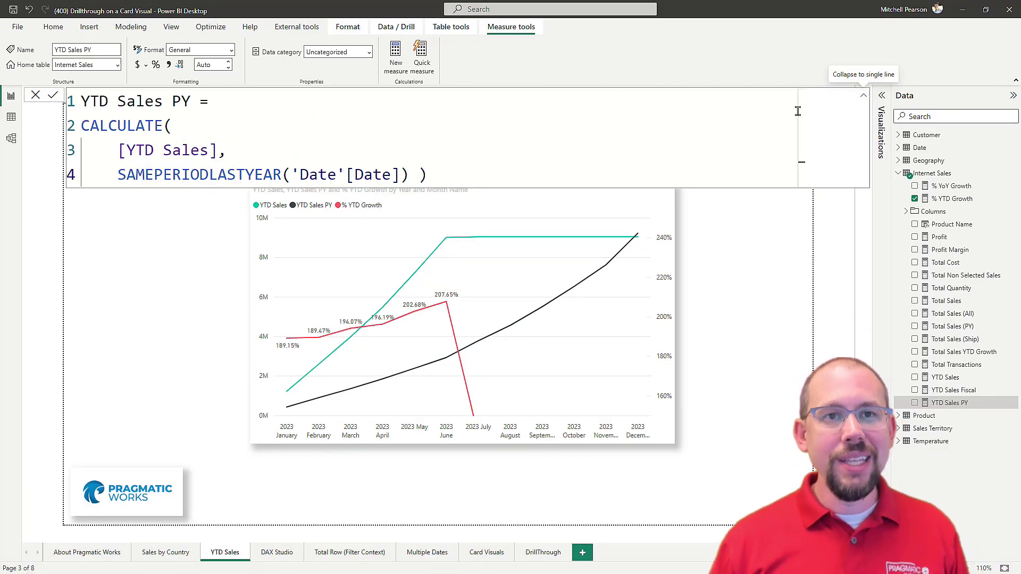
pyautogui.click(863, 96)
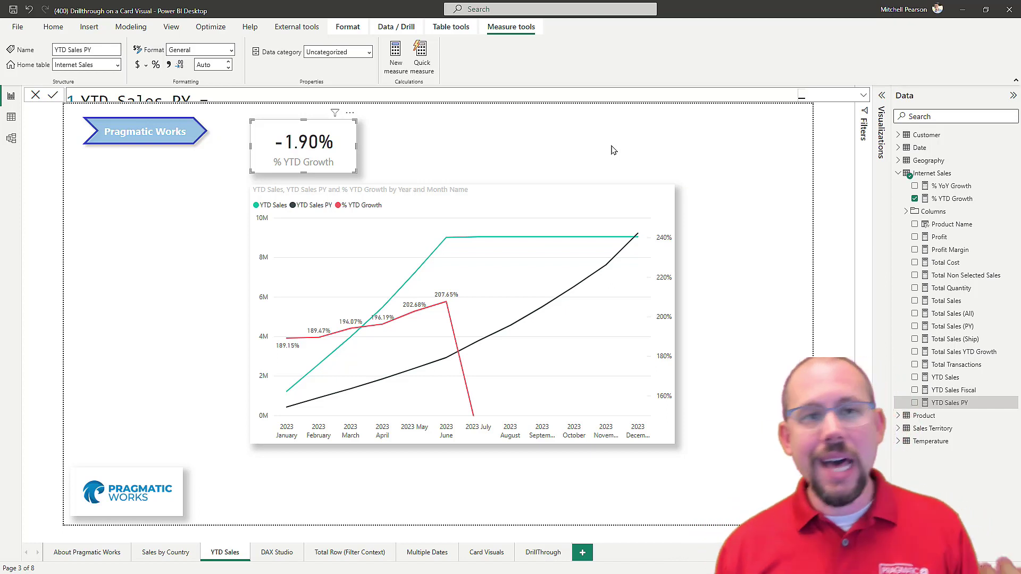
pyautogui.click(783, 211)
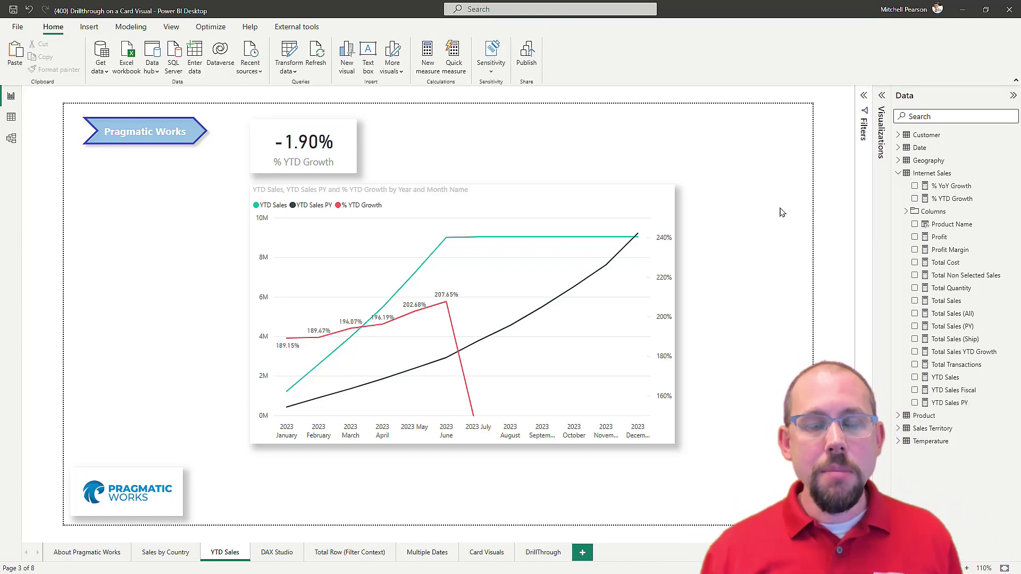
# Show the page-level filters and review the Year filter with its details collapsed
pyautogui.click(865, 95)
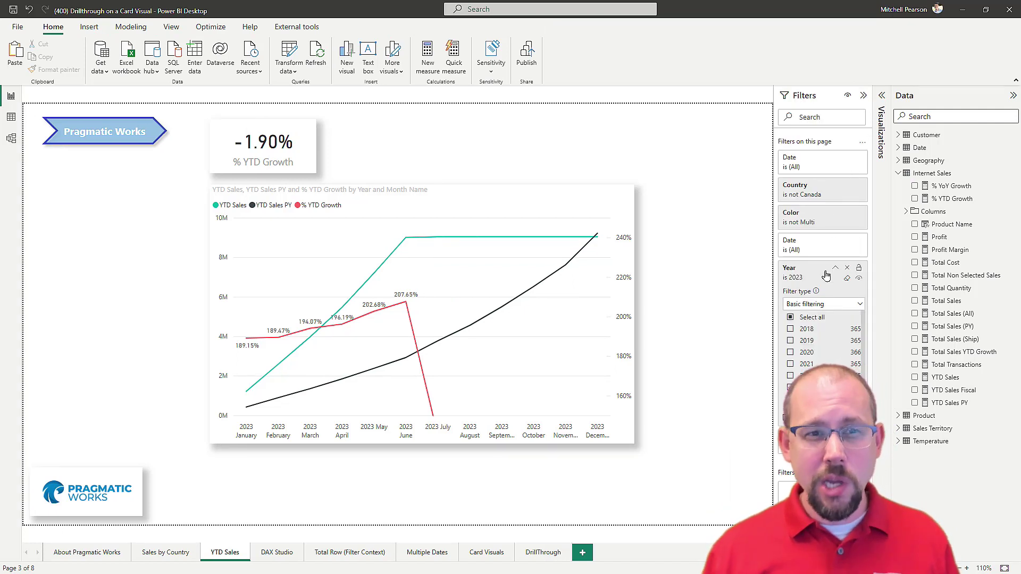
pyautogui.click(835, 269)
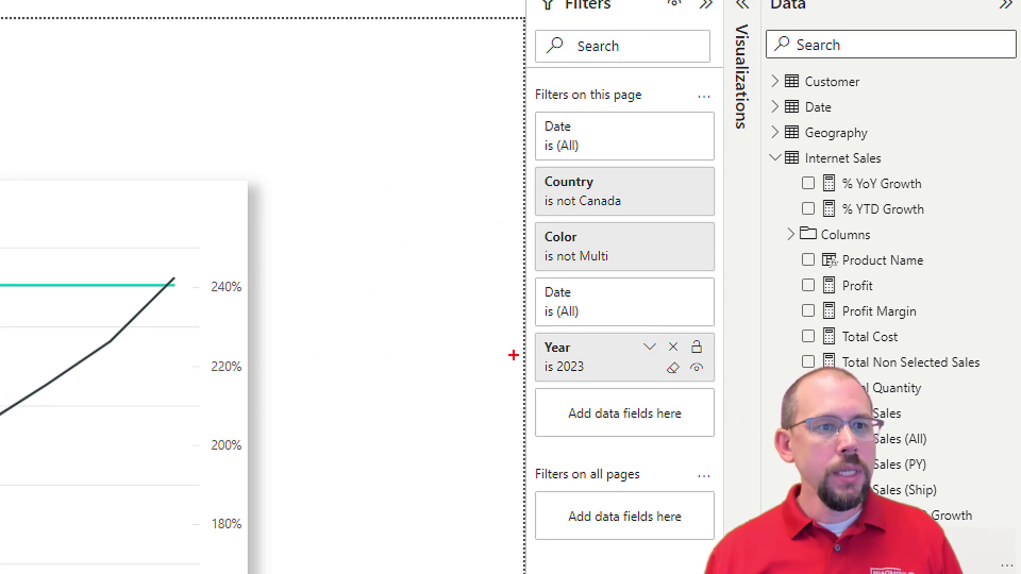
pyautogui.moveTo(529, 331)
pyautogui.mouseDown()
pyautogui.moveTo(634, 376)
pyautogui.moveTo(721, 385)
pyautogui.mouseUp()
pyautogui.moveTo(525, 373); pyautogui.dragTo(478, 429)
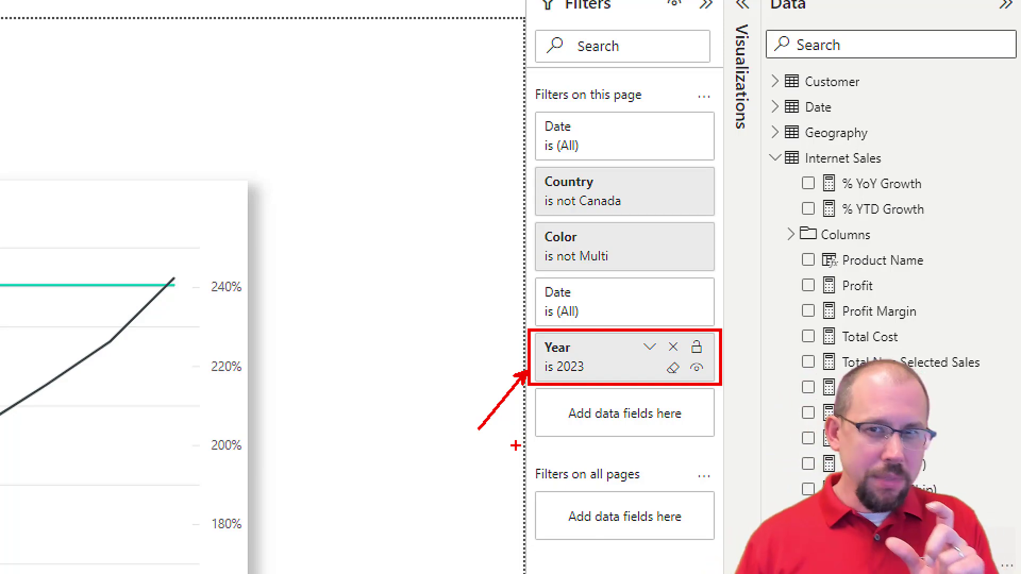
pyautogui.press('Escape')
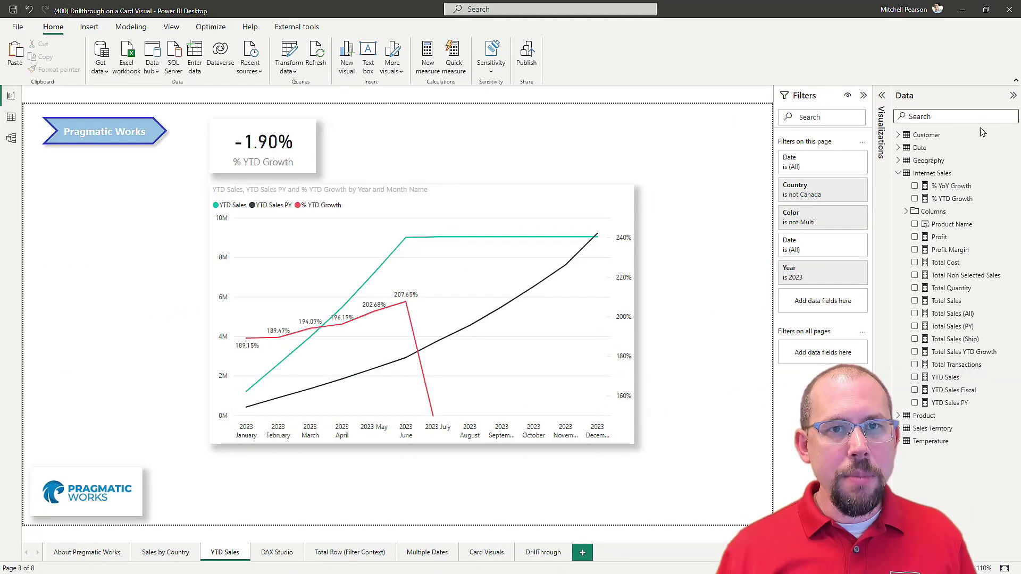
# Add the Date field from the Date table as a page filter with the Relative date filter type
pyautogui.click(898, 148)
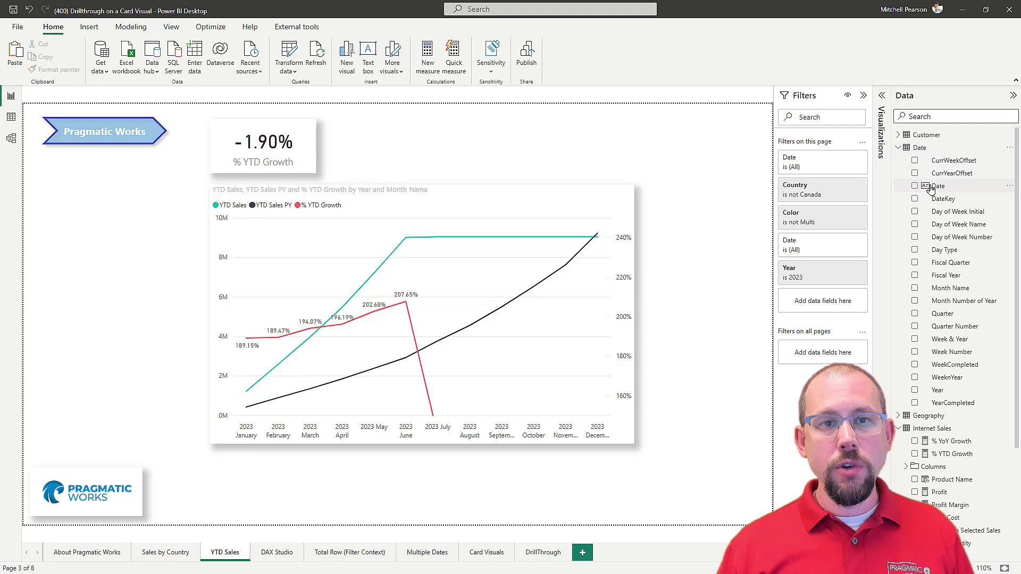
pyautogui.moveTo(929, 189); pyautogui.dragTo(810, 309)
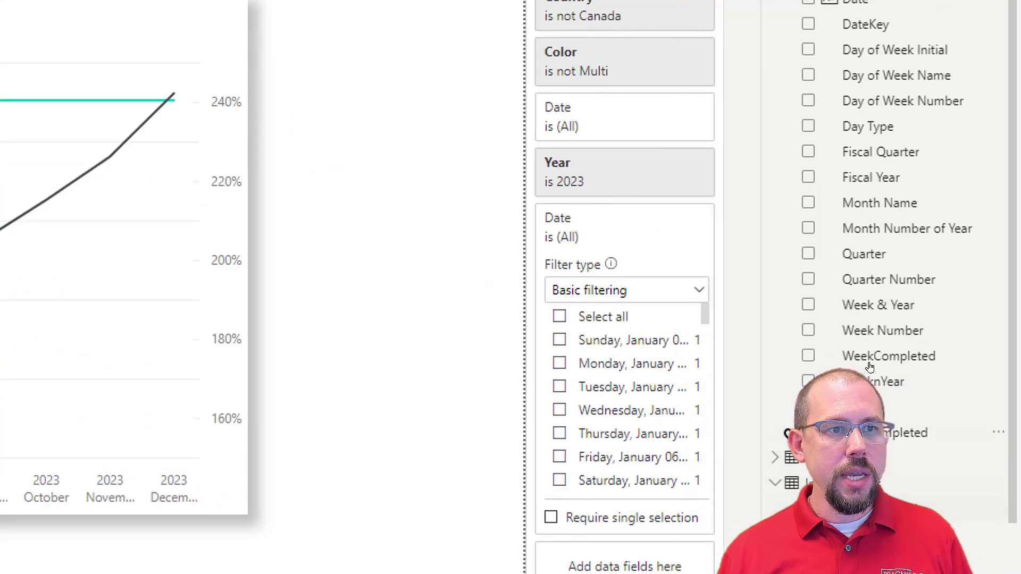
pyautogui.click(663, 294)
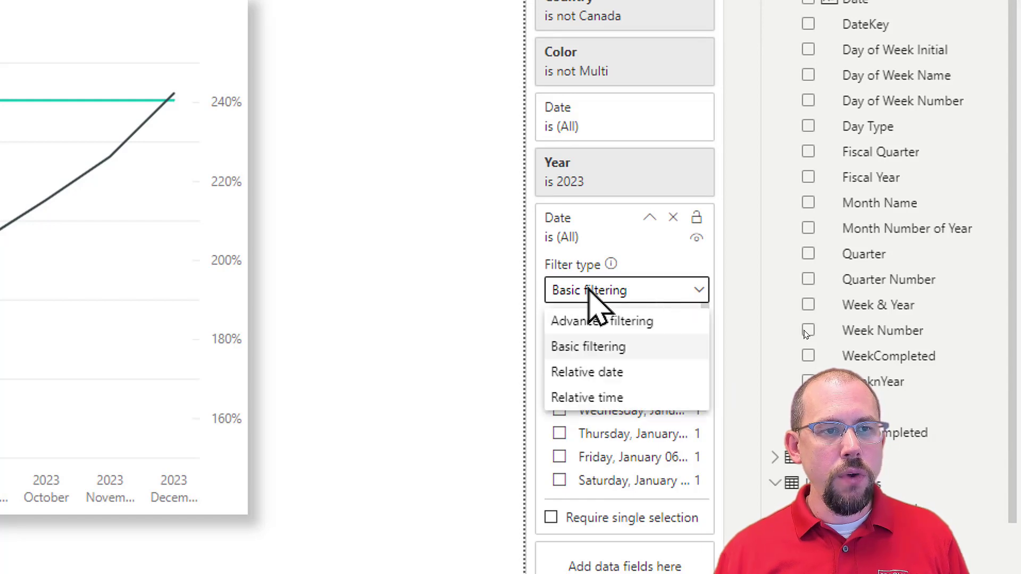
pyautogui.click(603, 379)
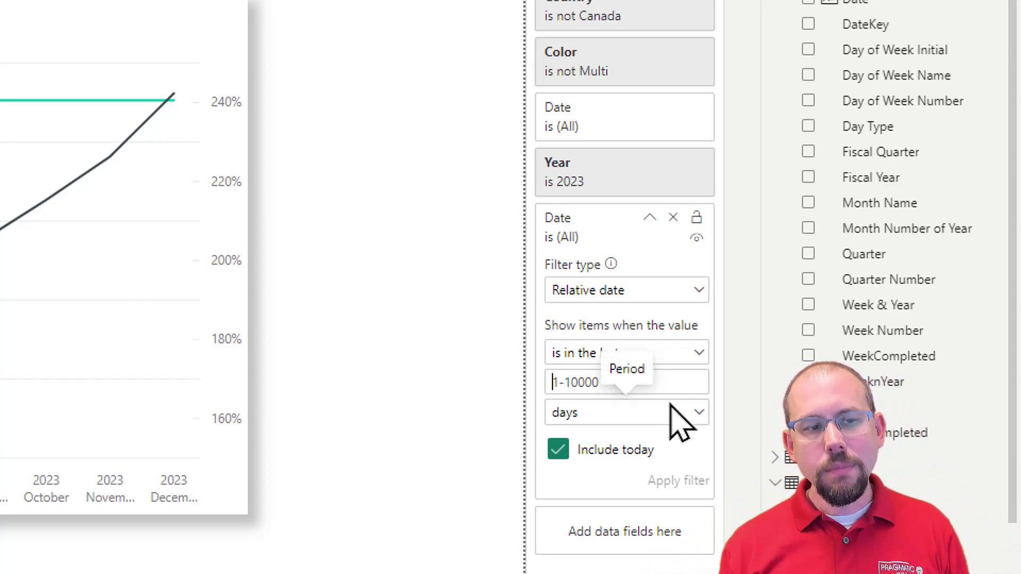
# Apply the relative Date filter for the last 12 months, including today, and widen the Filters pane
pyautogui.write('12')
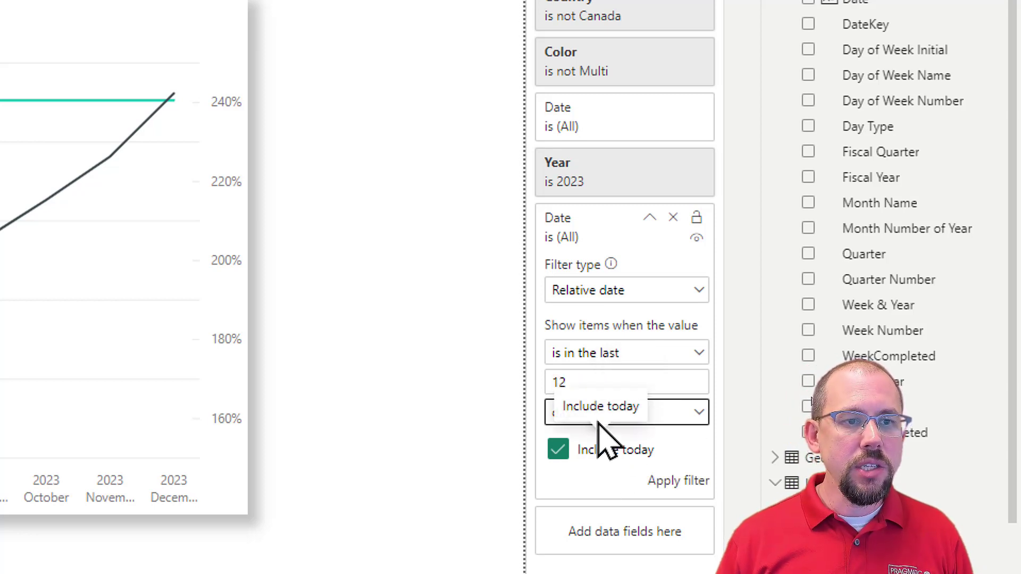
pyautogui.click(689, 410)
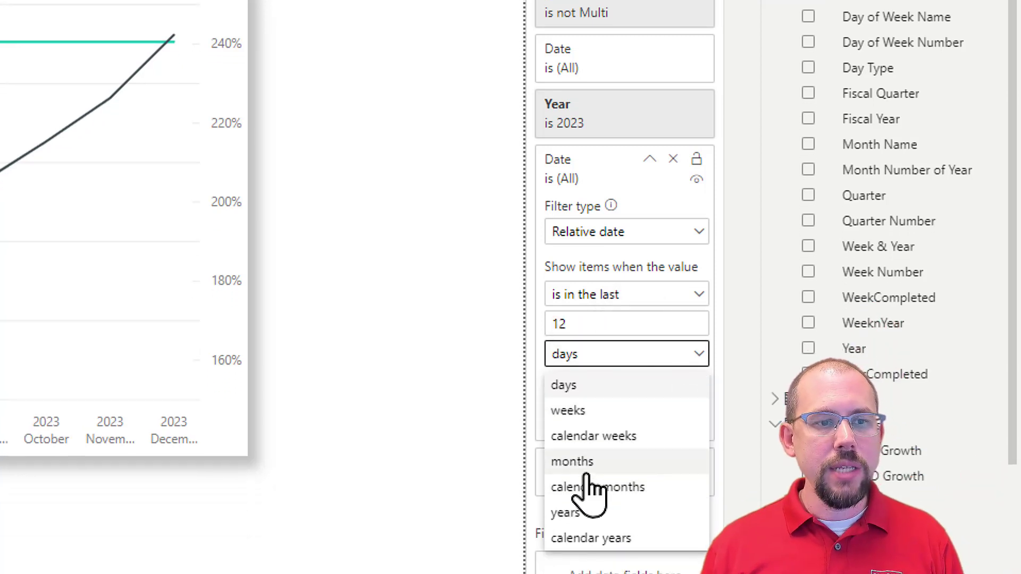
pyautogui.click(579, 522)
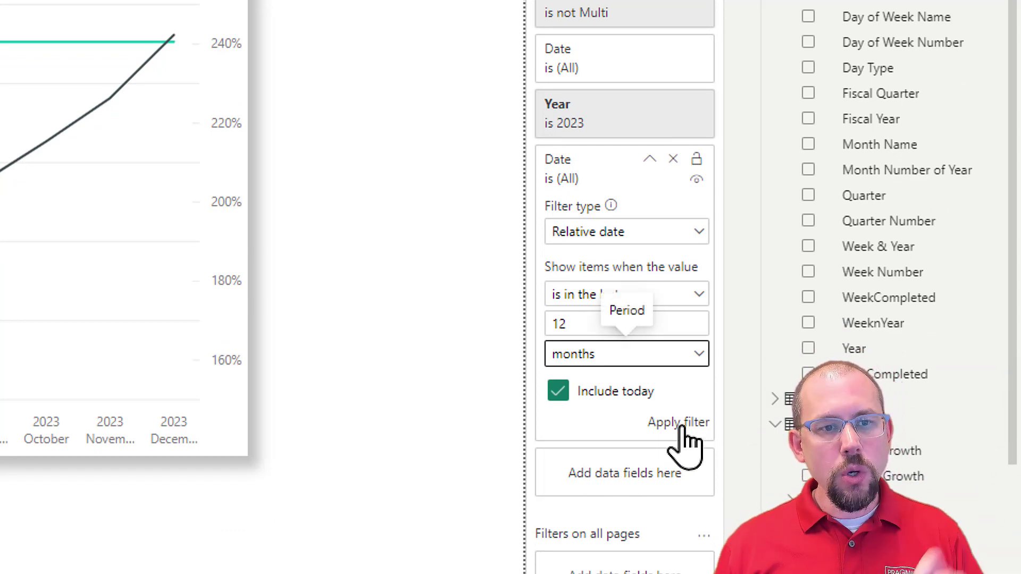
pyautogui.click(680, 426)
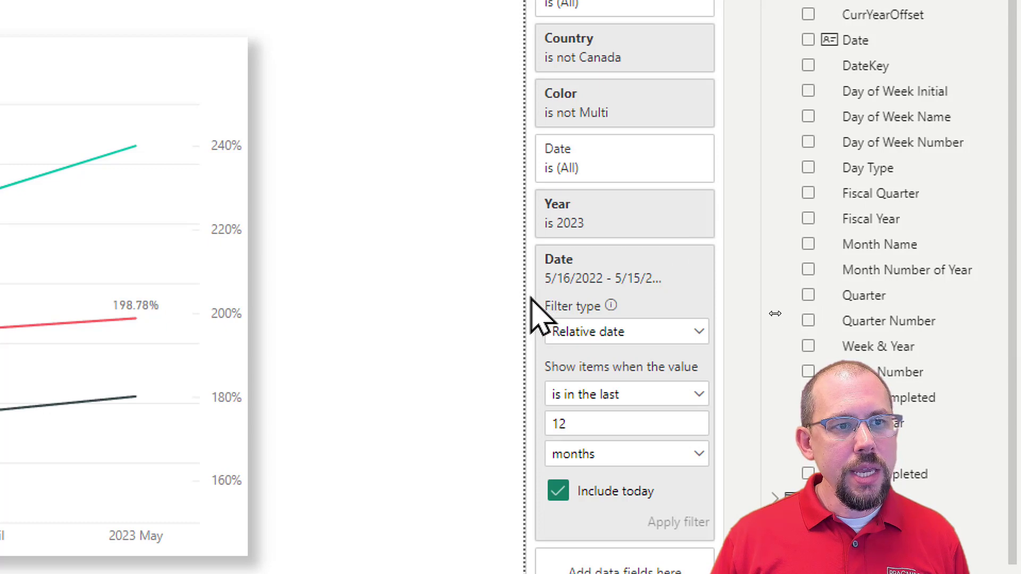
pyautogui.moveTo(524, 296); pyautogui.dragTo(474, 293)
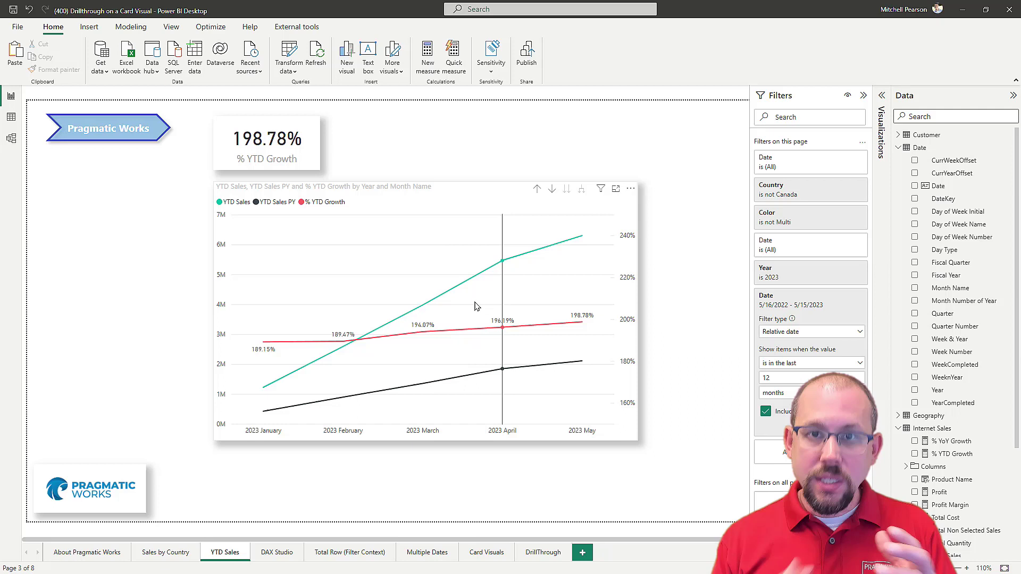
pyautogui.moveTo(475, 306)
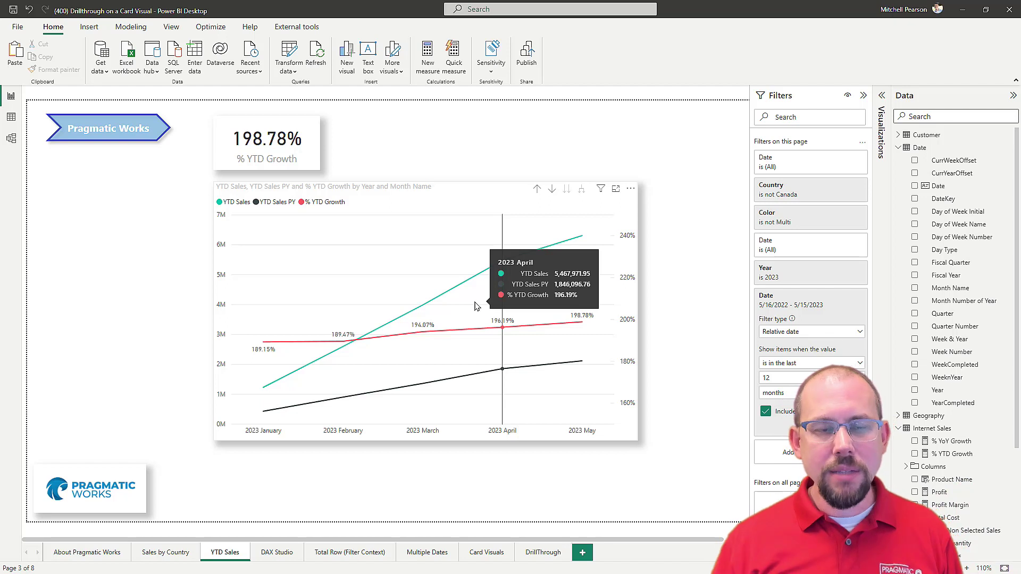
# Remove the Year filter from the page and collapse the details of the 12-month Date filter
pyautogui.click(769, 278)
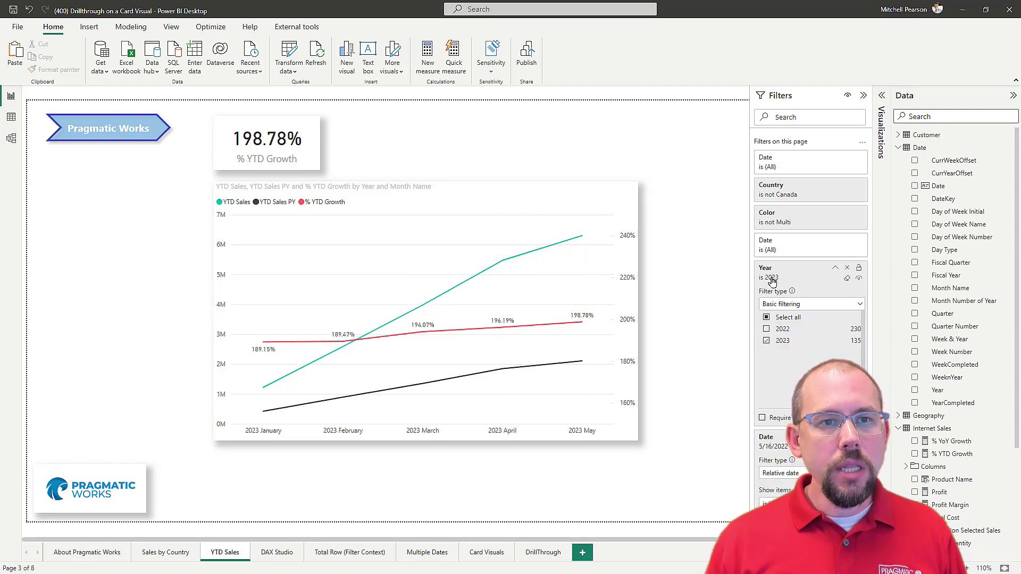
pyautogui.click(847, 268)
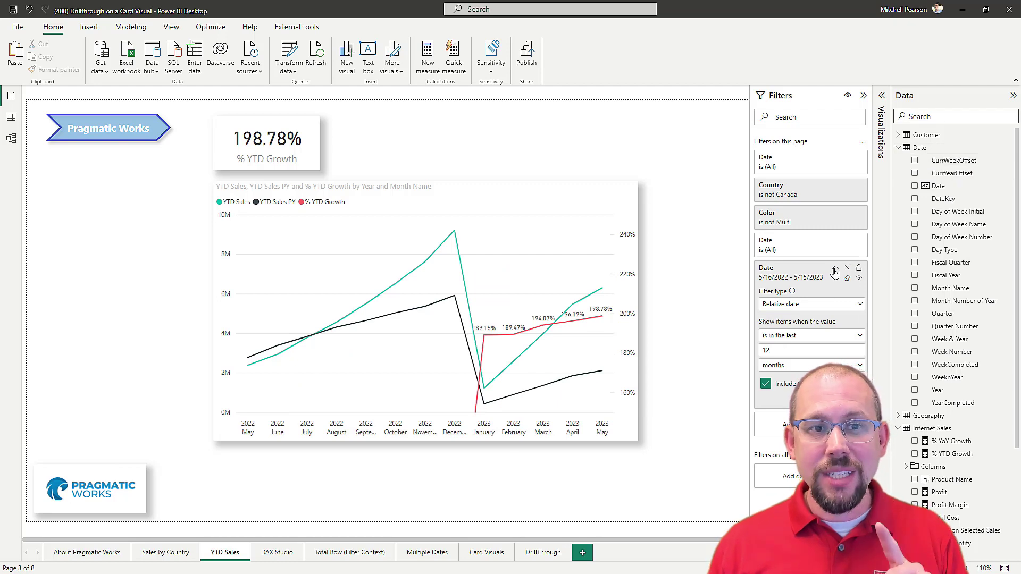
pyautogui.click(834, 268)
# Add the Date field to the page filters a second time, using the Relative date filter type
pyautogui.moveTo(947, 187); pyautogui.dragTo(816, 309)
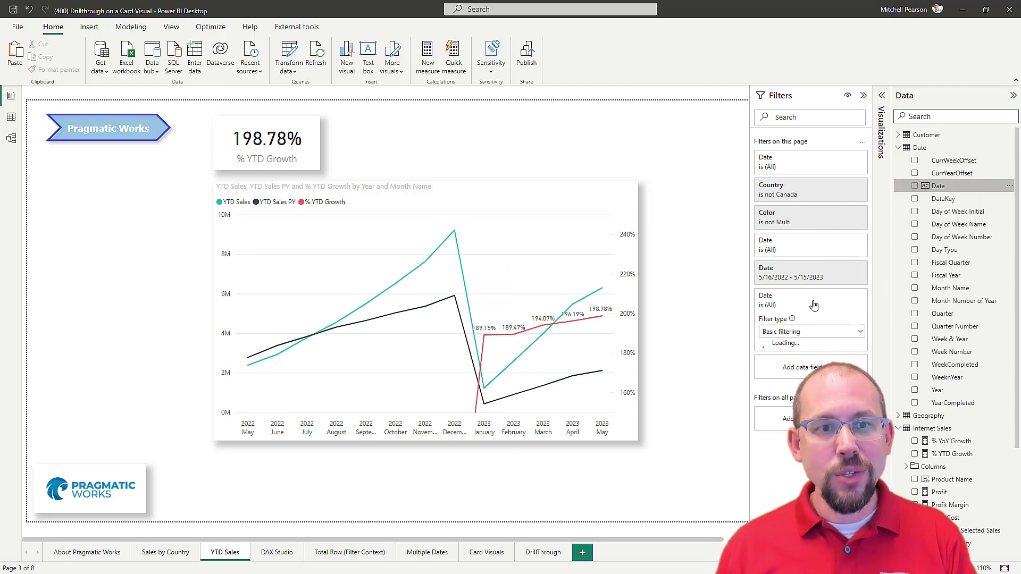
pyautogui.click(806, 333)
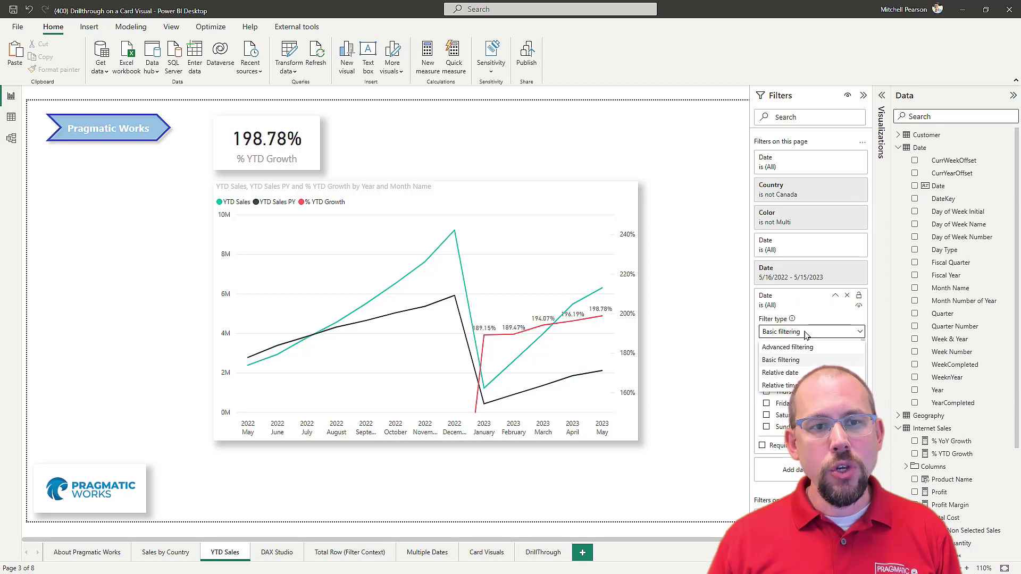
pyautogui.click(791, 374)
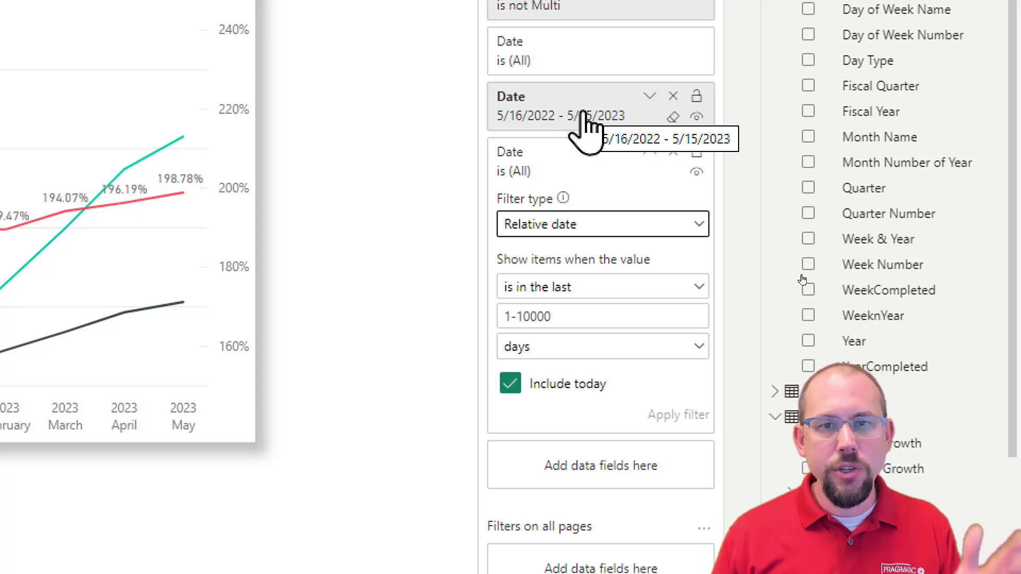
# Set the second Date filter to values in this year, apply it, and check the chart's values for May
pyautogui.click(559, 290)
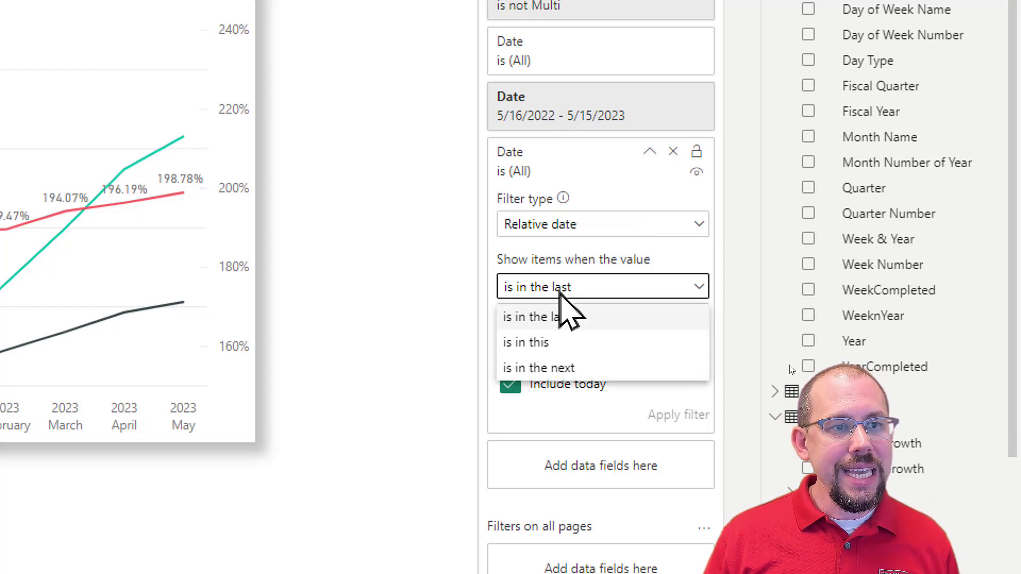
pyautogui.click(532, 344)
pyautogui.click(541, 319)
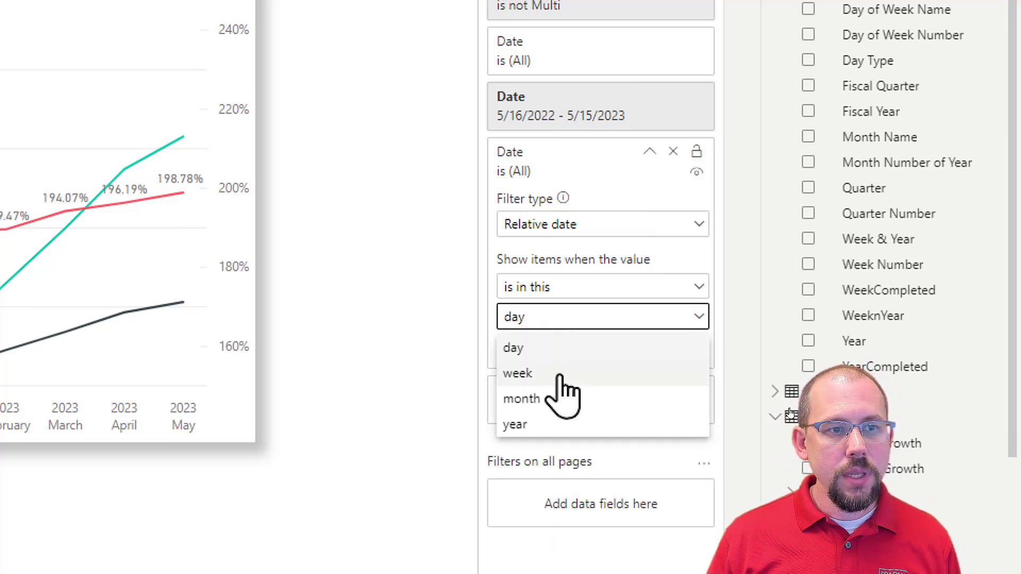
pyautogui.click(532, 424)
pyautogui.click(674, 351)
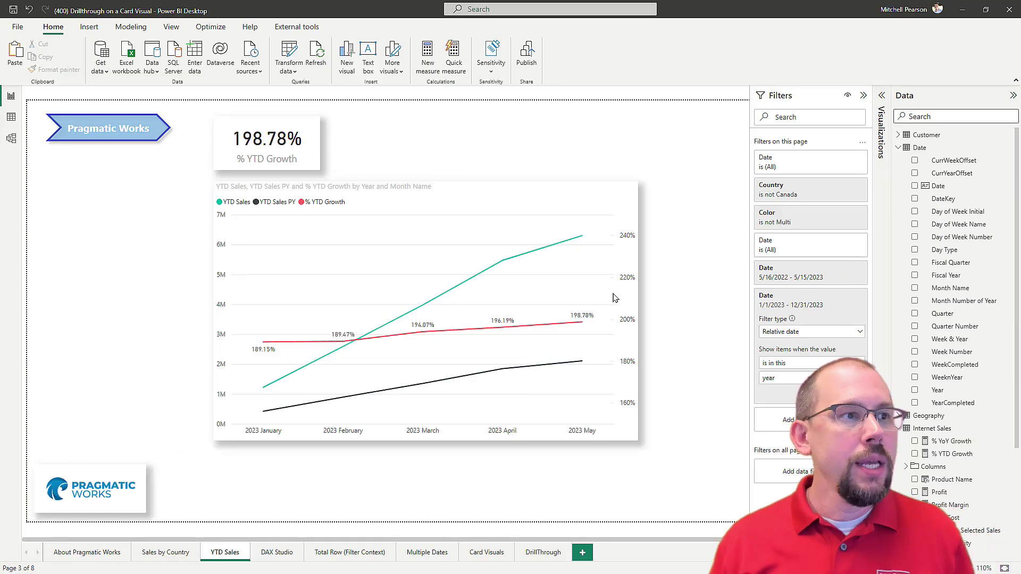
pyautogui.moveTo(387, 289)
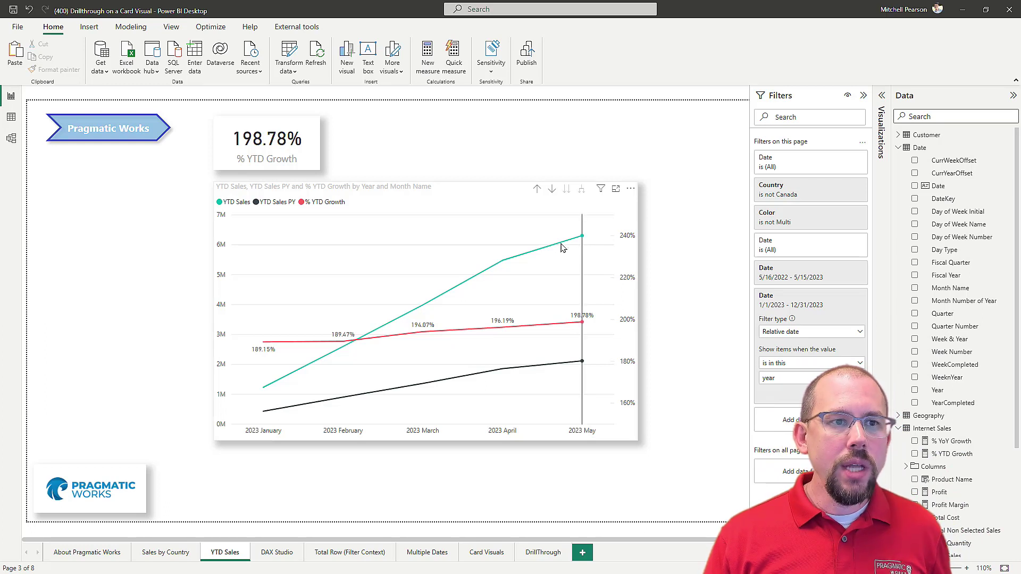
pyautogui.moveTo(563, 249)
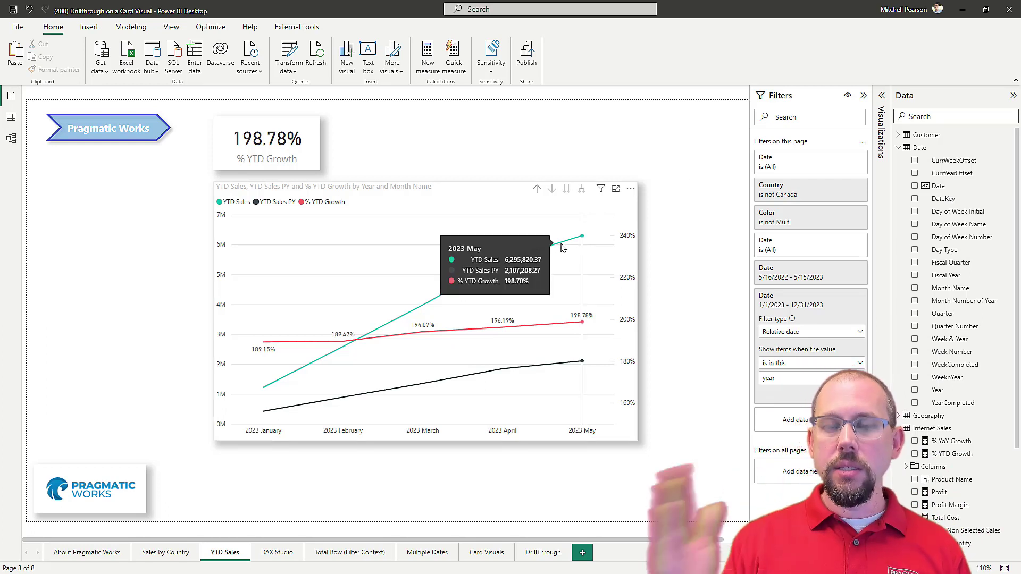